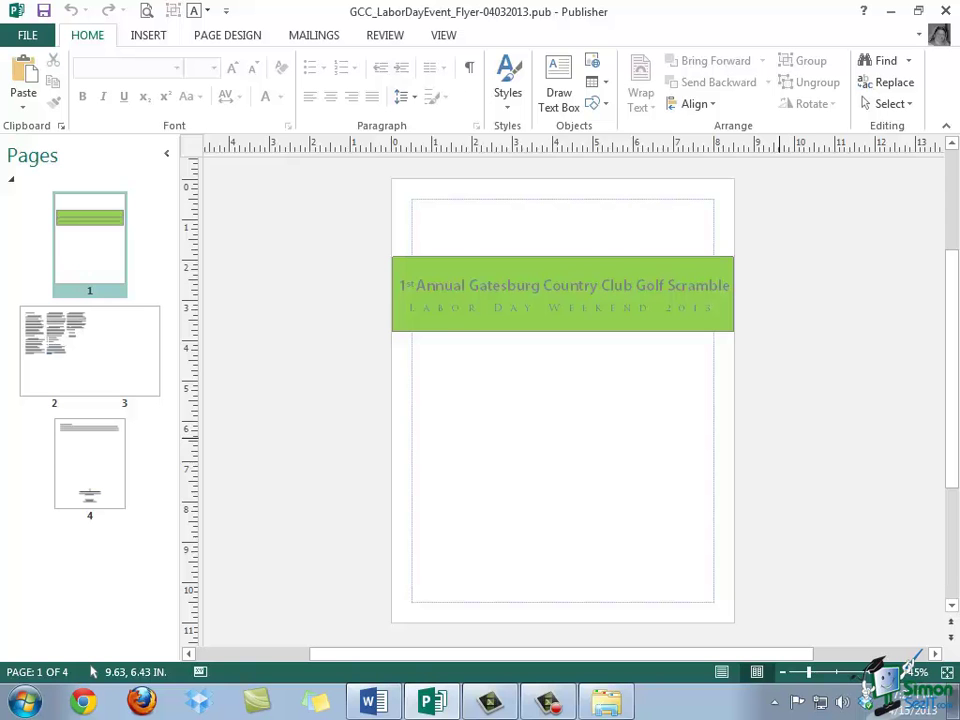
Drag GCC_Logo_FINAL_JPG from the Explorer Images folder onto the flyer's page 1, below the banner.
left_click(610, 700)
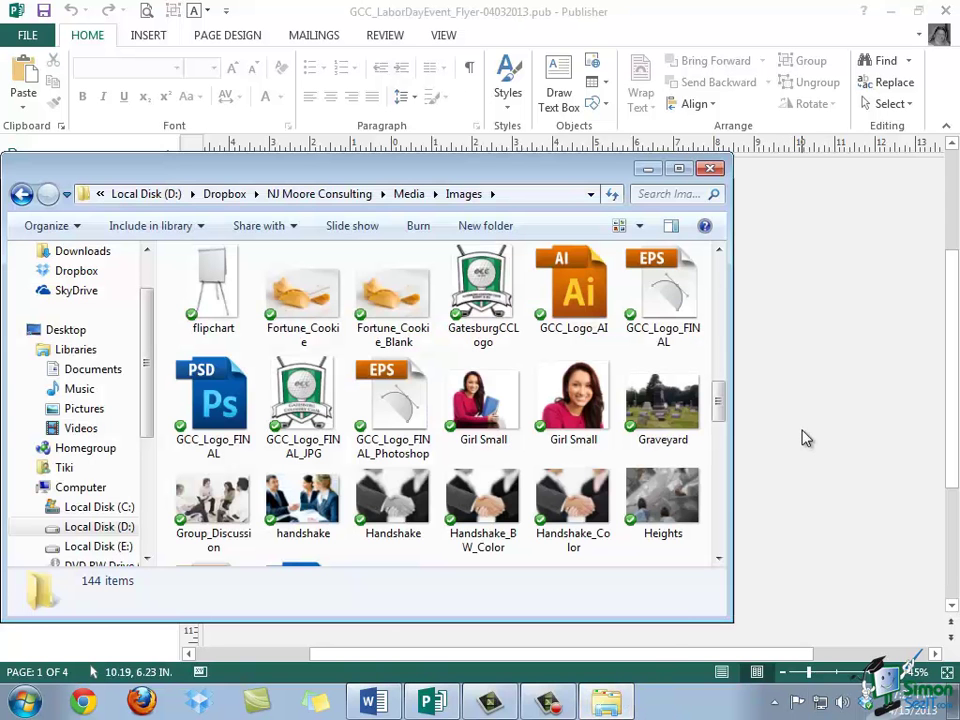
left_click_drag(576, 176, 17, 118)
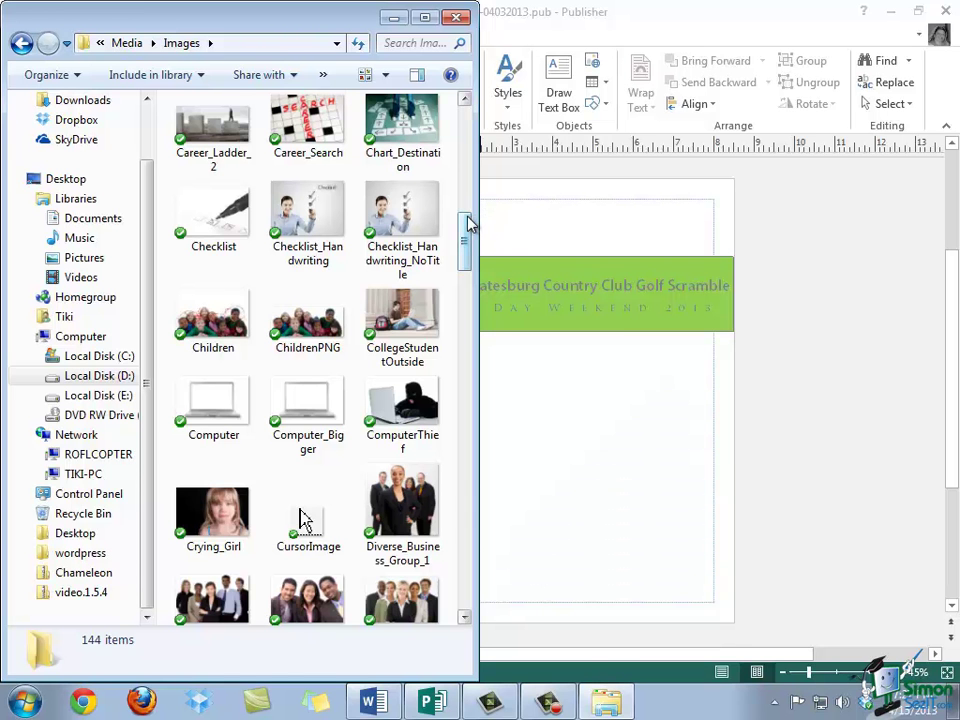
left_click_drag(469, 224, 471, 337)
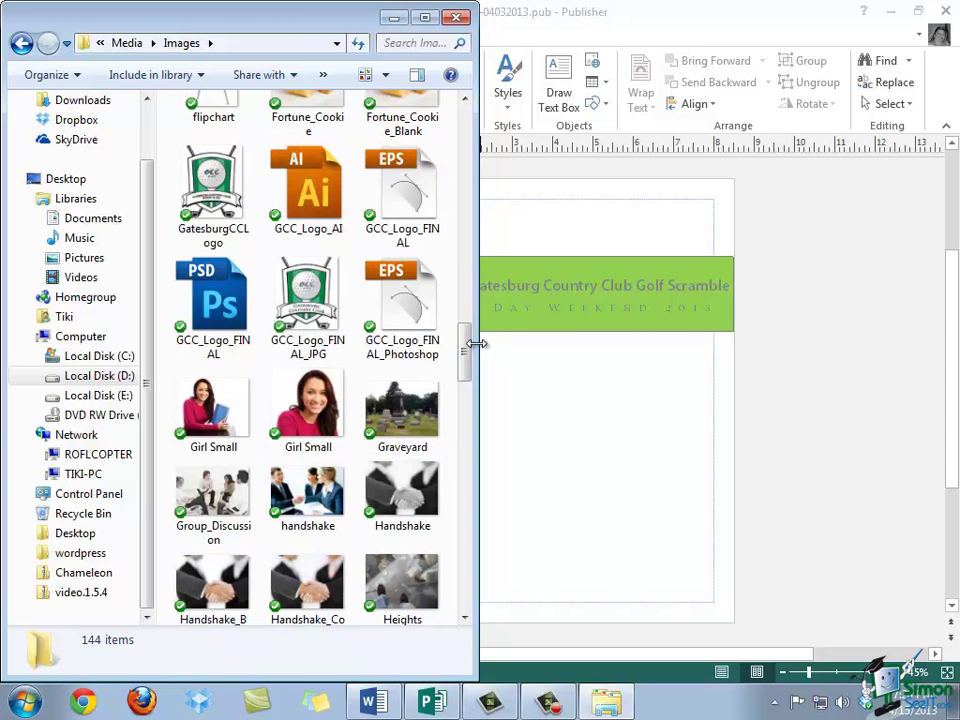
left_click(290, 305)
left_click_drag(290, 305, 660, 437)
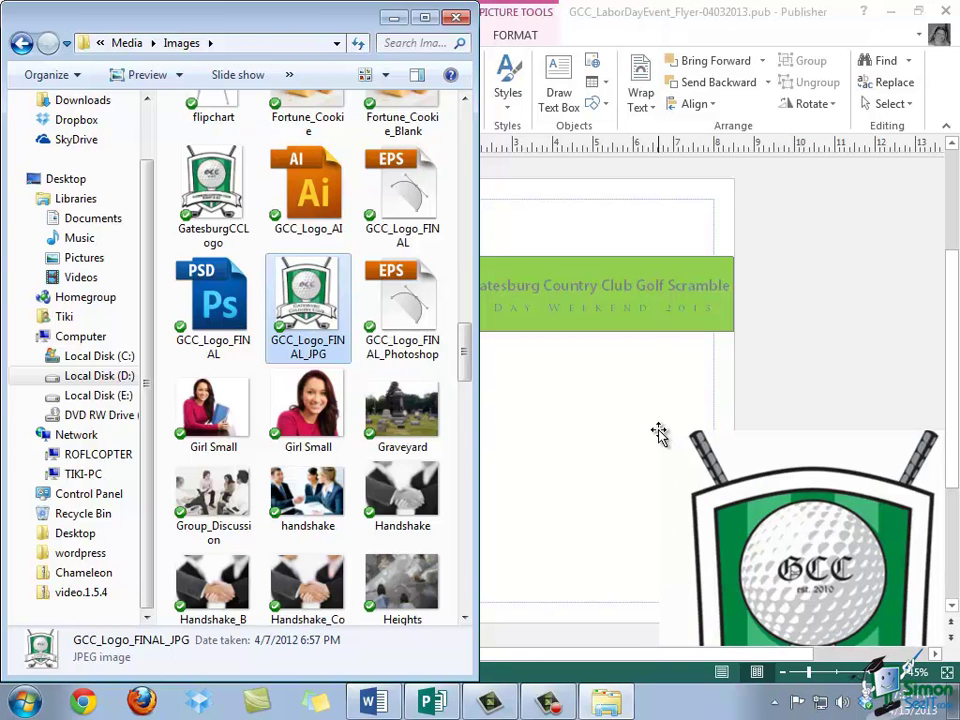
Move the GCC logo up onto page 1, then delete it, leaving only the green banner.
left_click(660, 437)
left_click_drag(790, 535, 588, 343)
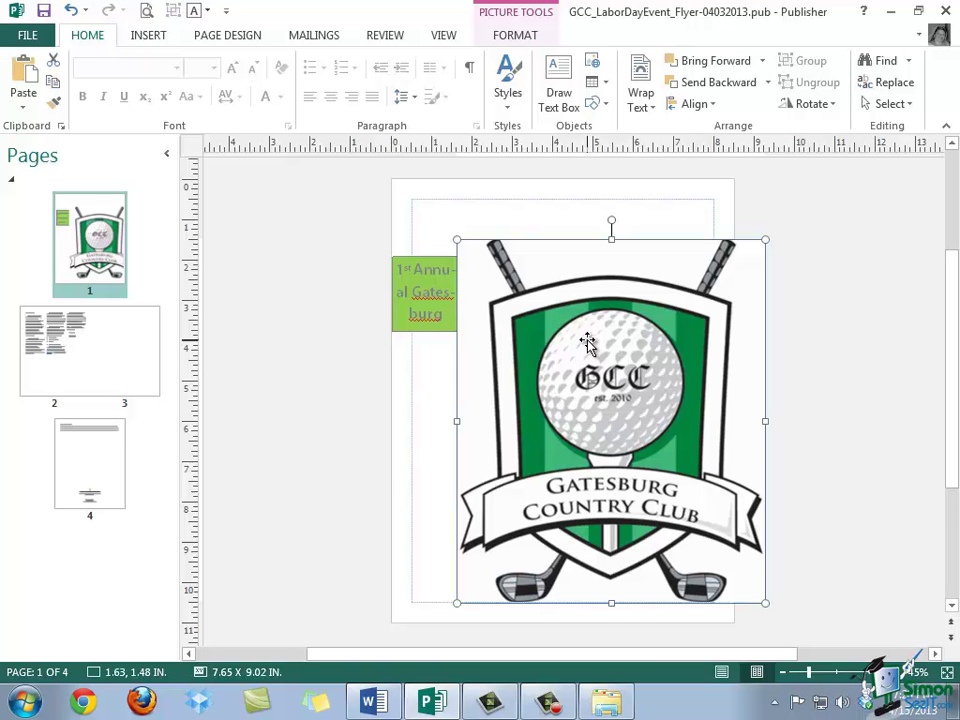
key("Delete")
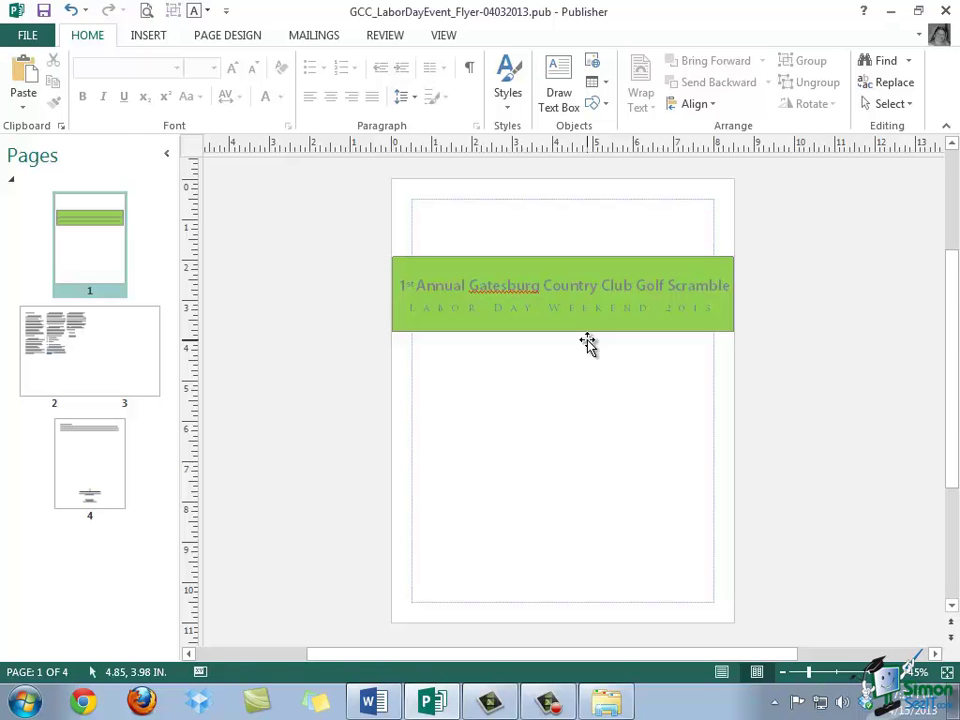
left_click(158, 37)
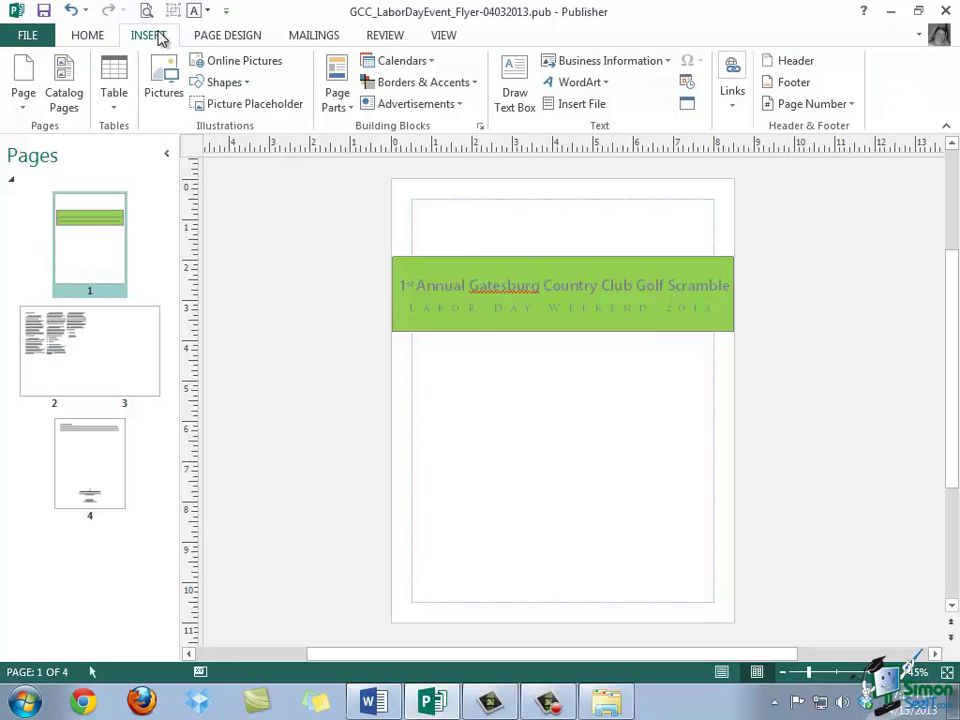
left_click(164, 90)
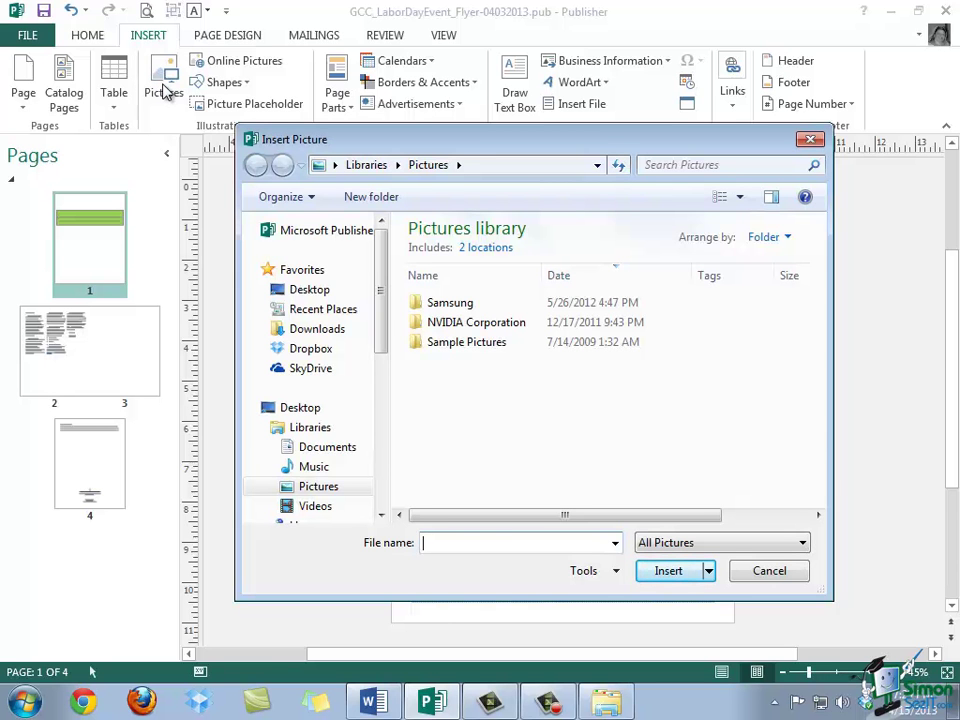
left_click(318, 349)
double_click(482, 290)
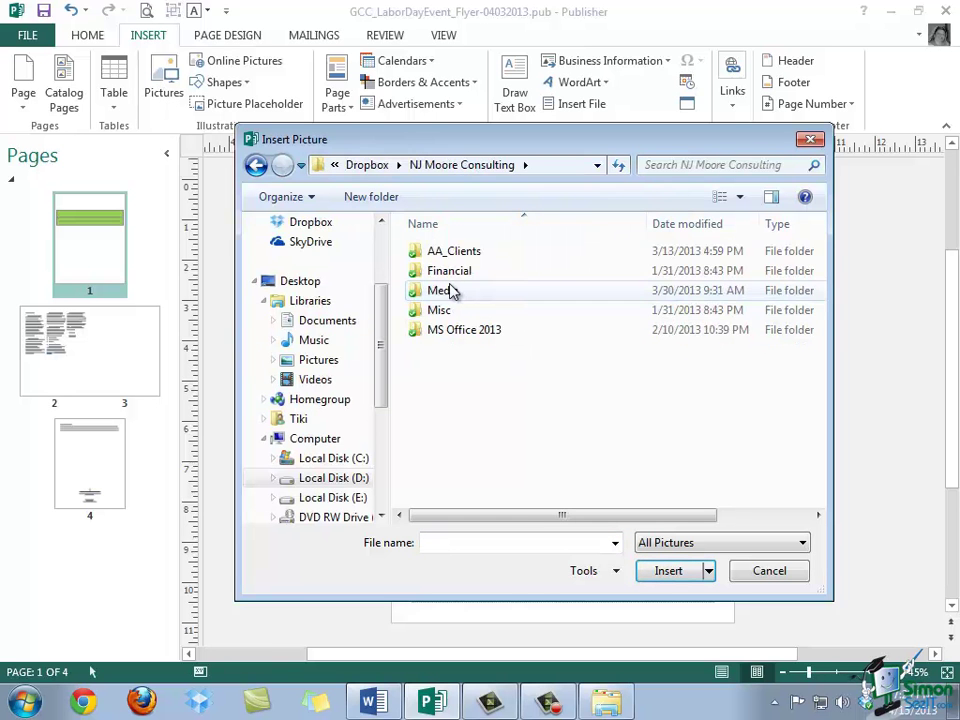
double_click(450, 290)
double_click(465, 291)
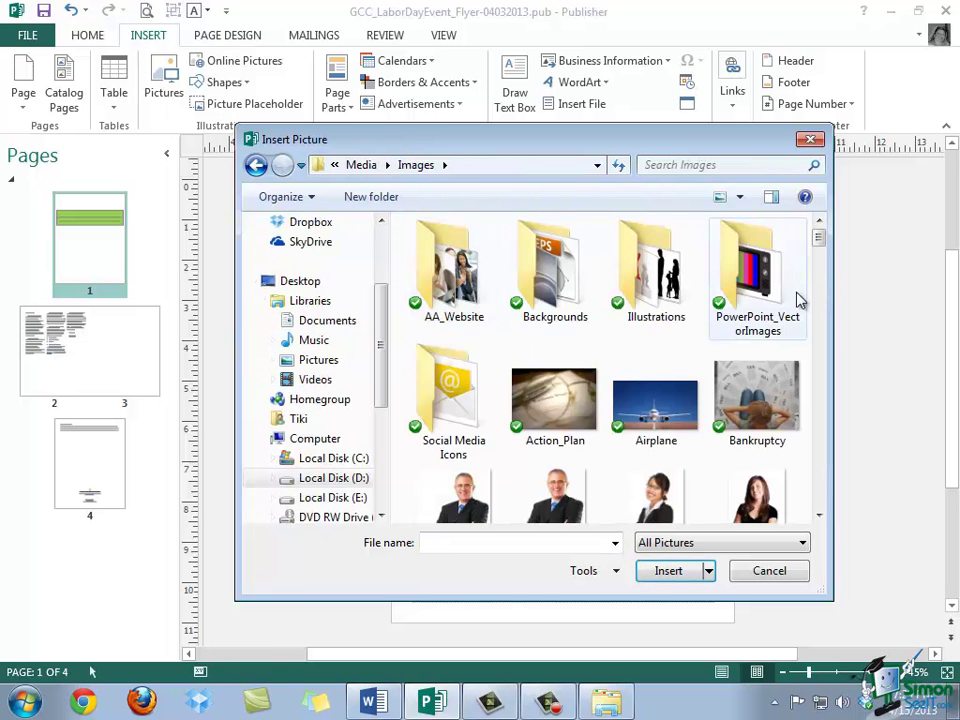
left_click_drag(820, 240, 831, 363)
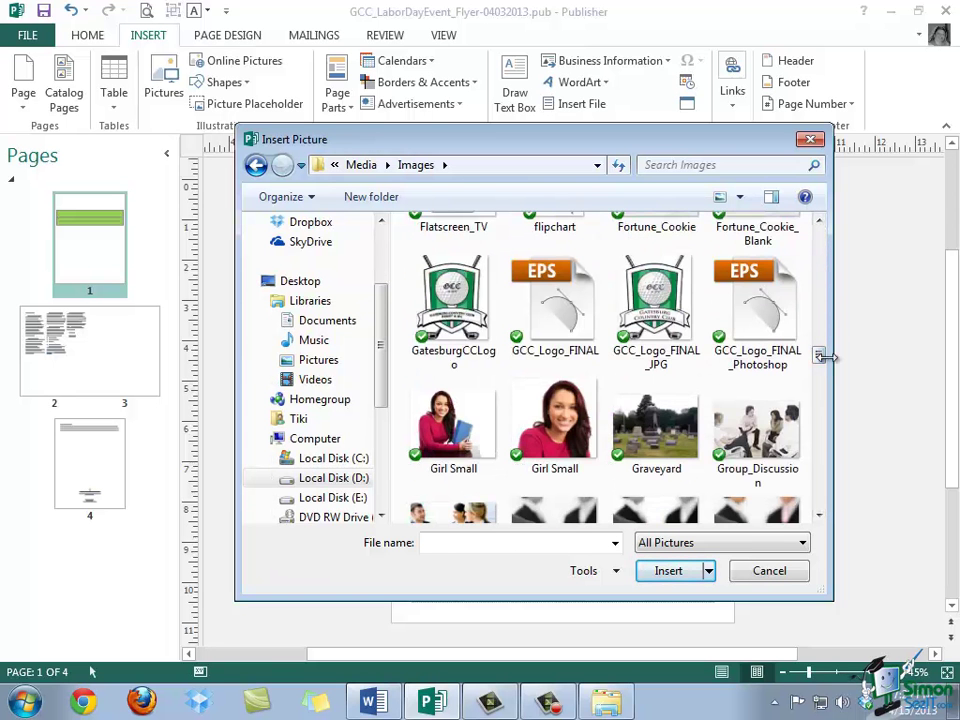
left_click(658, 300)
double_click(660, 300)
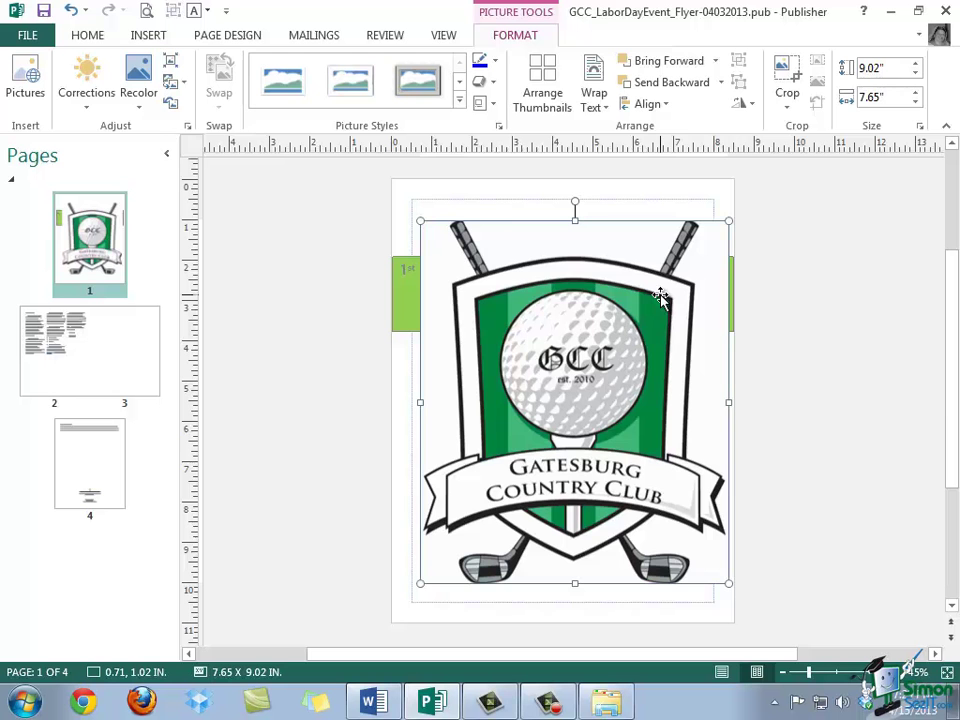
Delete the inserted GCC logo and bring up the Insert ribbon commands.
key("Delete")
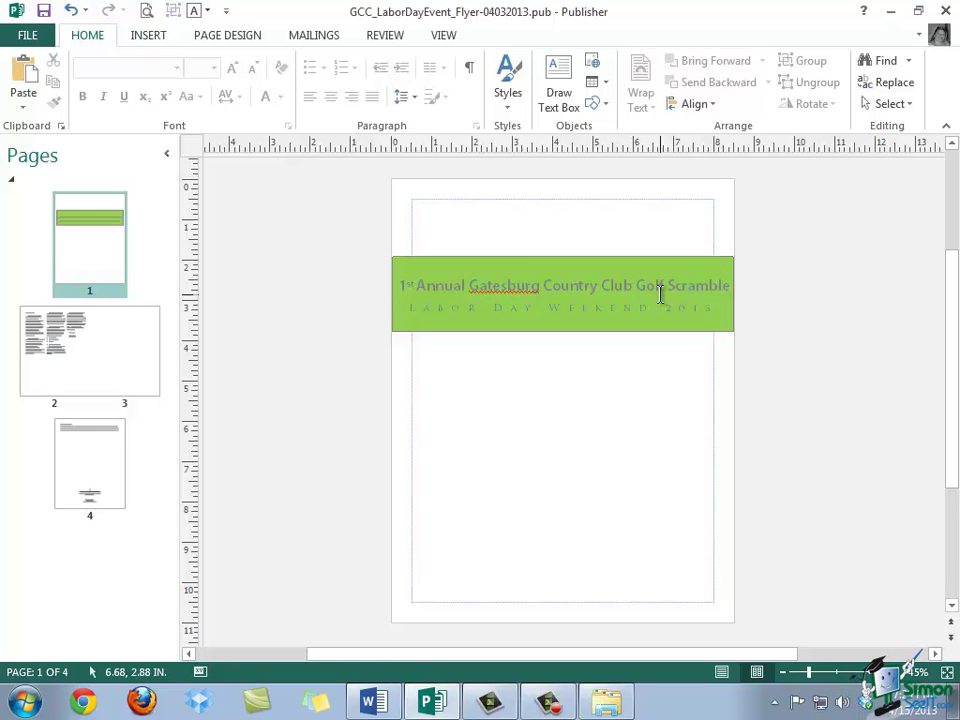
left_click(150, 38)
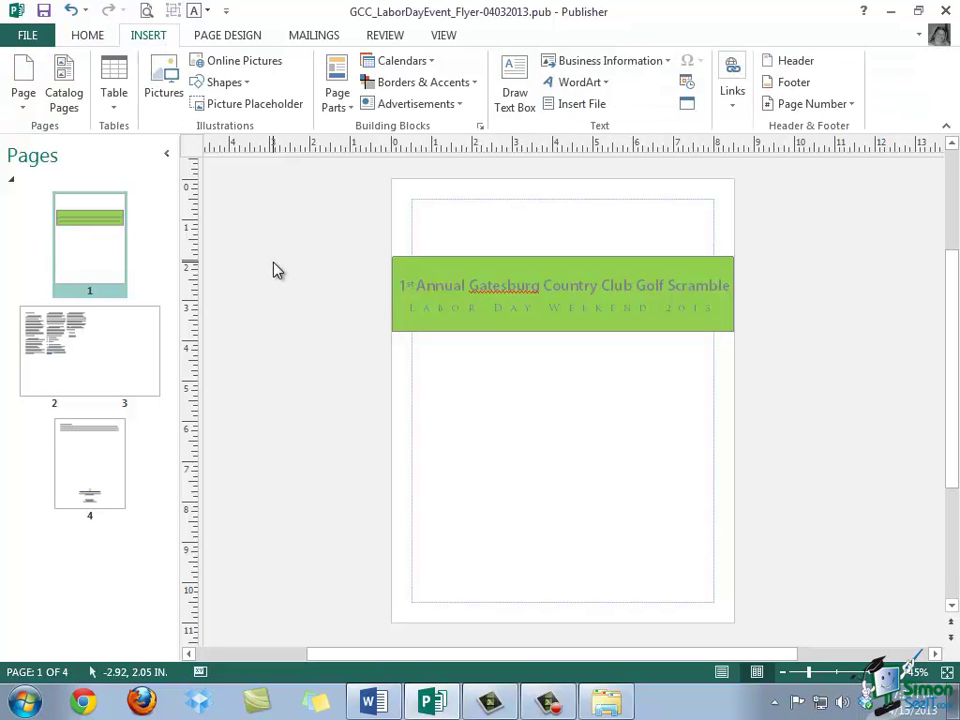
Open Online Pictures and start an Office.com Clip Art search.
left_click(280, 62)
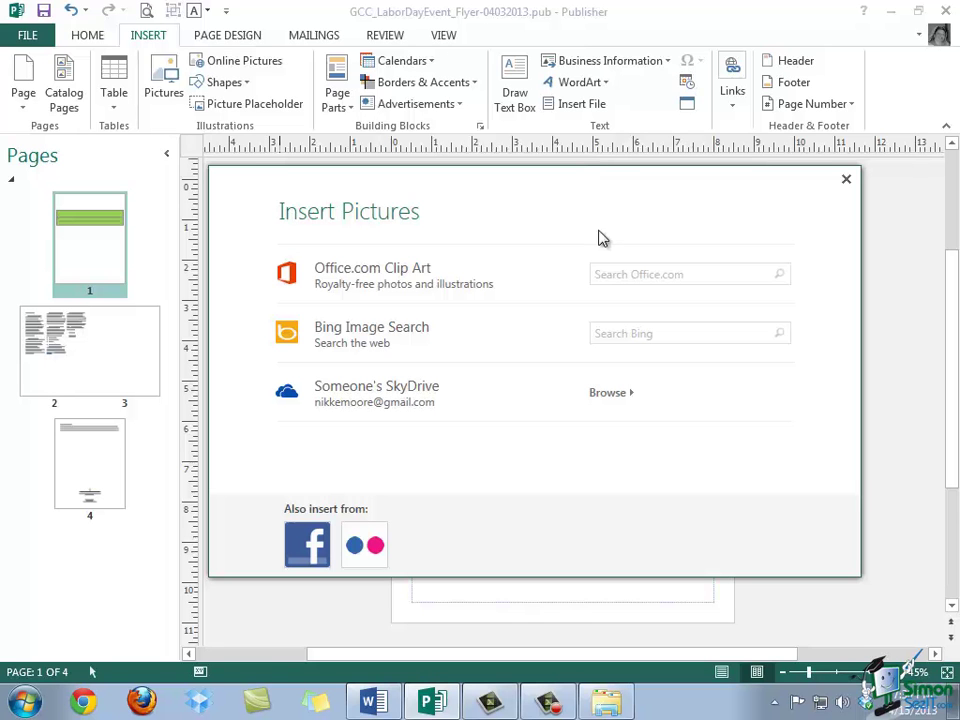
left_click(621, 273)
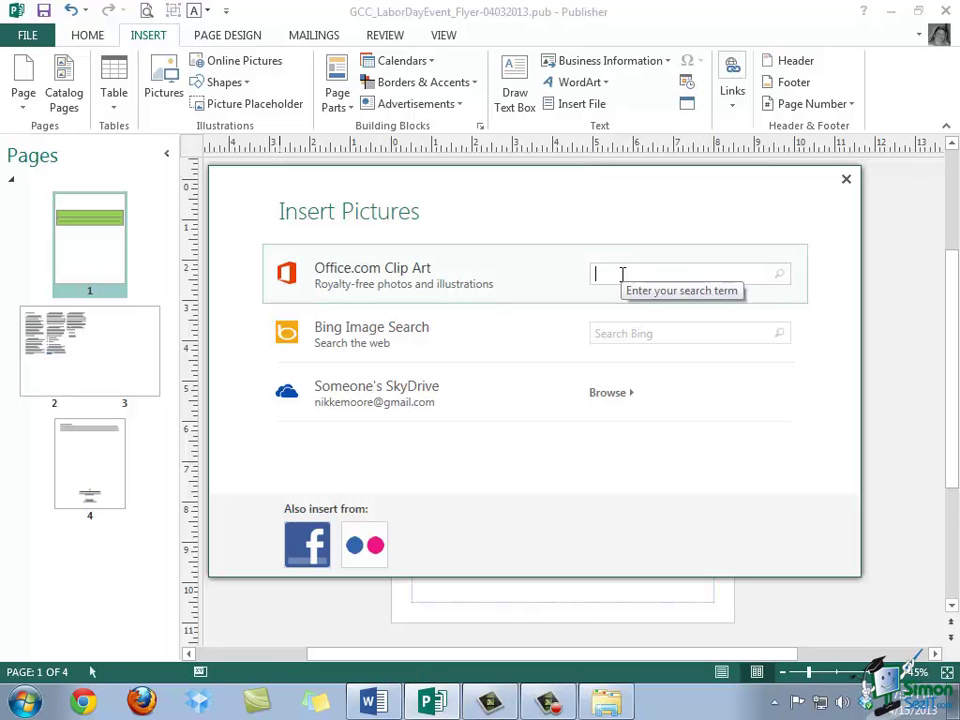
Search Clip Art for 'golf ball', browse the 176 results, then return to the picture sources.
type("golf ball")
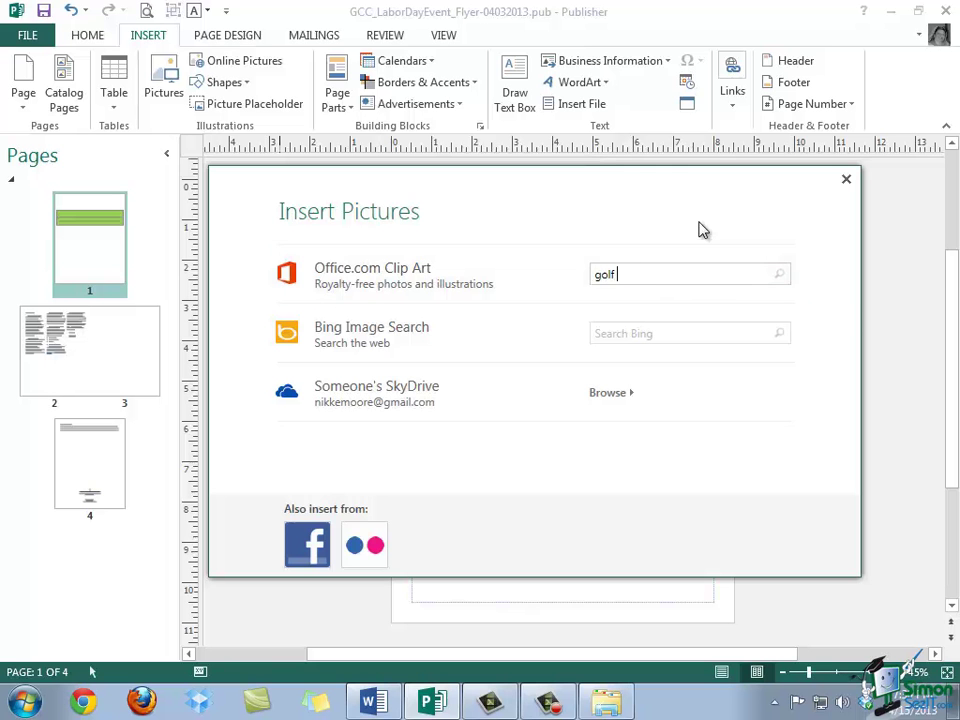
key("Return")
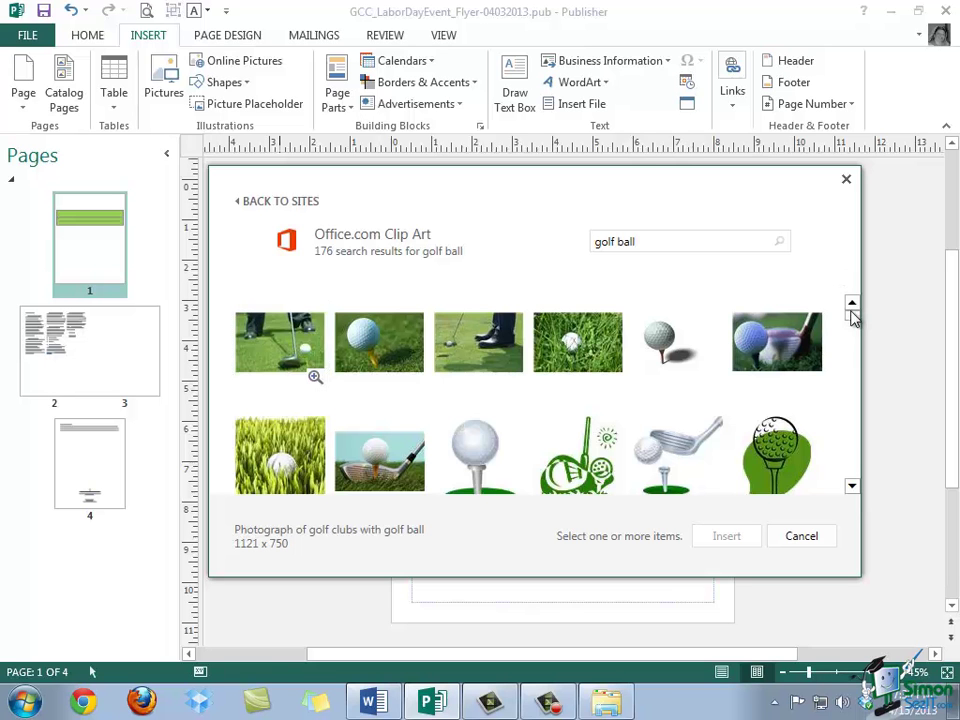
scroll(852, 318, "down", 3)
scroll(852, 330, "down", 5)
left_click(577, 352)
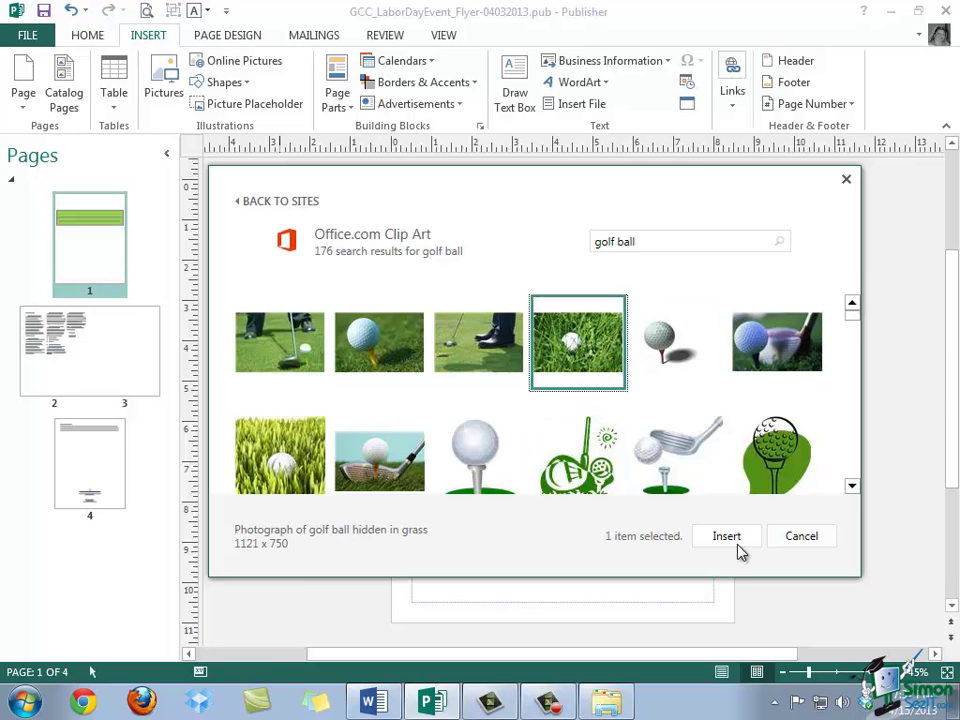
left_click(299, 205)
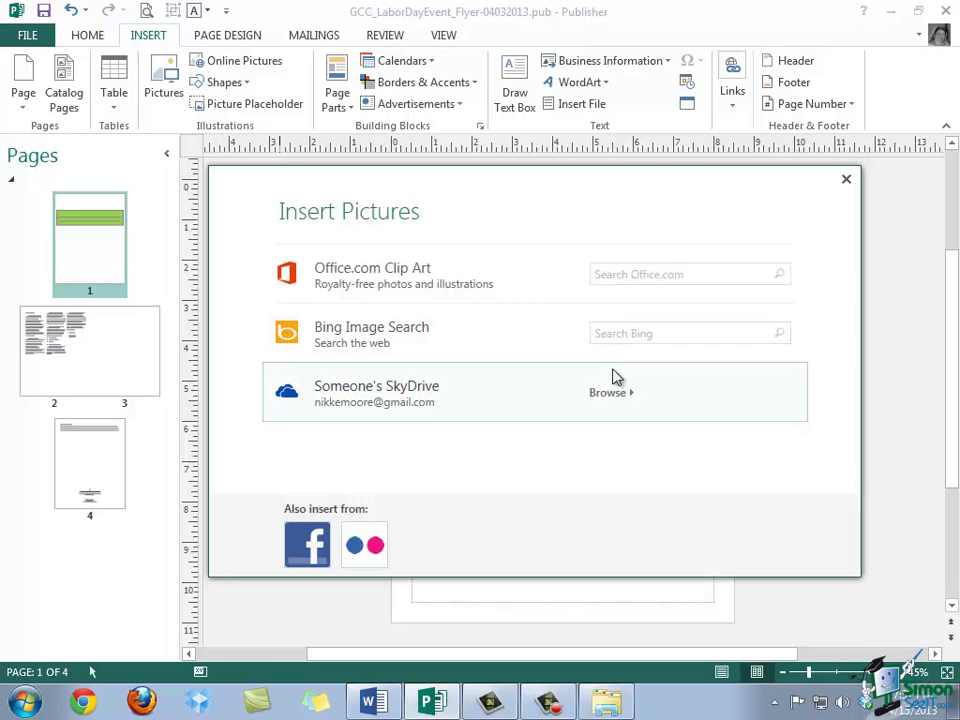
Run a Bing Image Search for 'golf' in the Insert Pictures dialog.
left_click(624, 335)
type("golf")
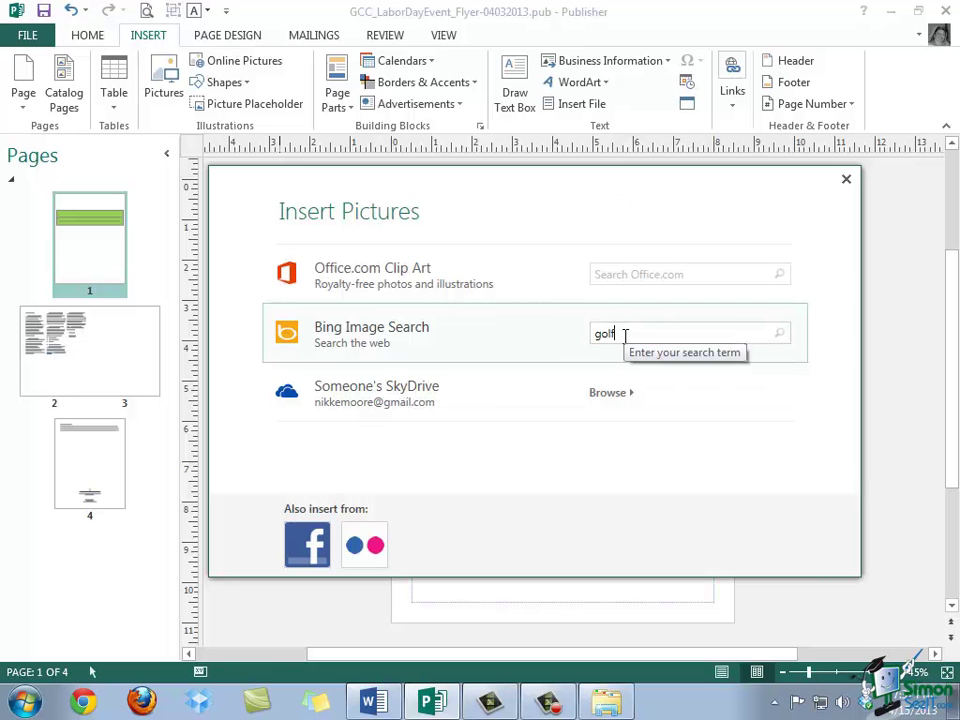
key("Return")
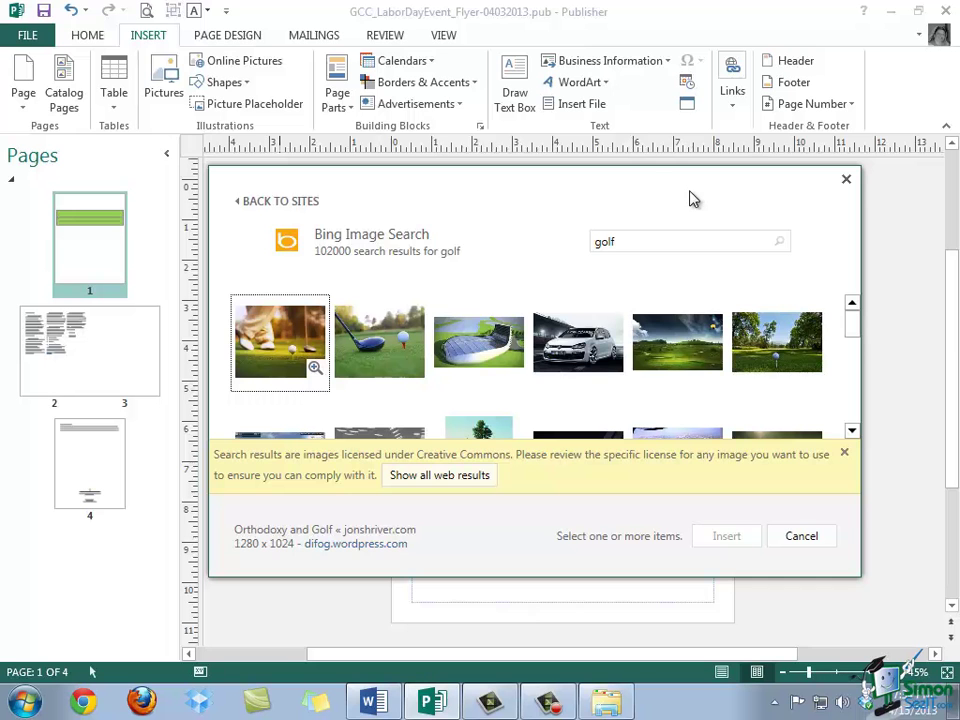
Leave the Bing 'golf' results via Back to Sites without inserting anything.
left_click(285, 203)
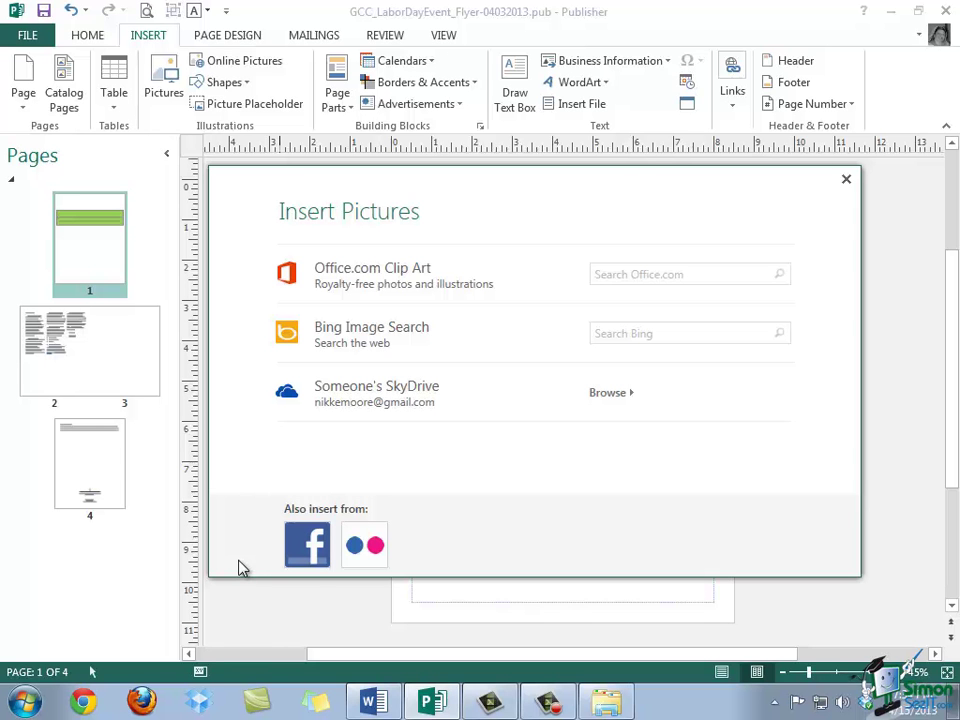
Choose Flickr as the picture source to bring up its account-linking prompt.
left_click(358, 546)
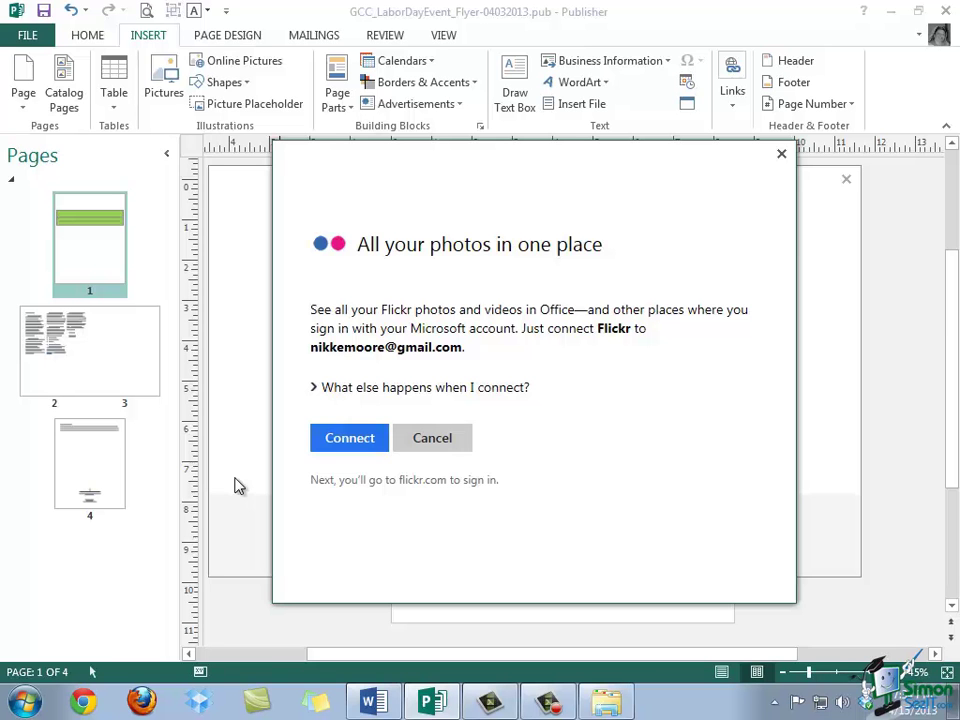
Cancel the Flickr prompt, close Insert Pictures, and display the pages 2–3 spread zoomed in.
left_click(780, 154)
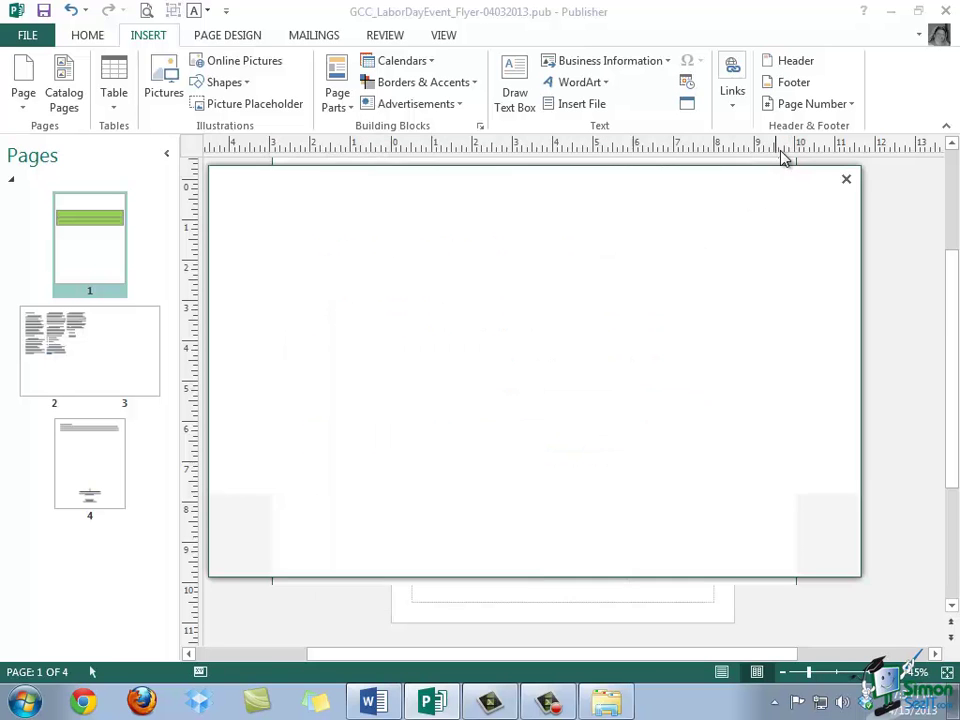
left_click(846, 180)
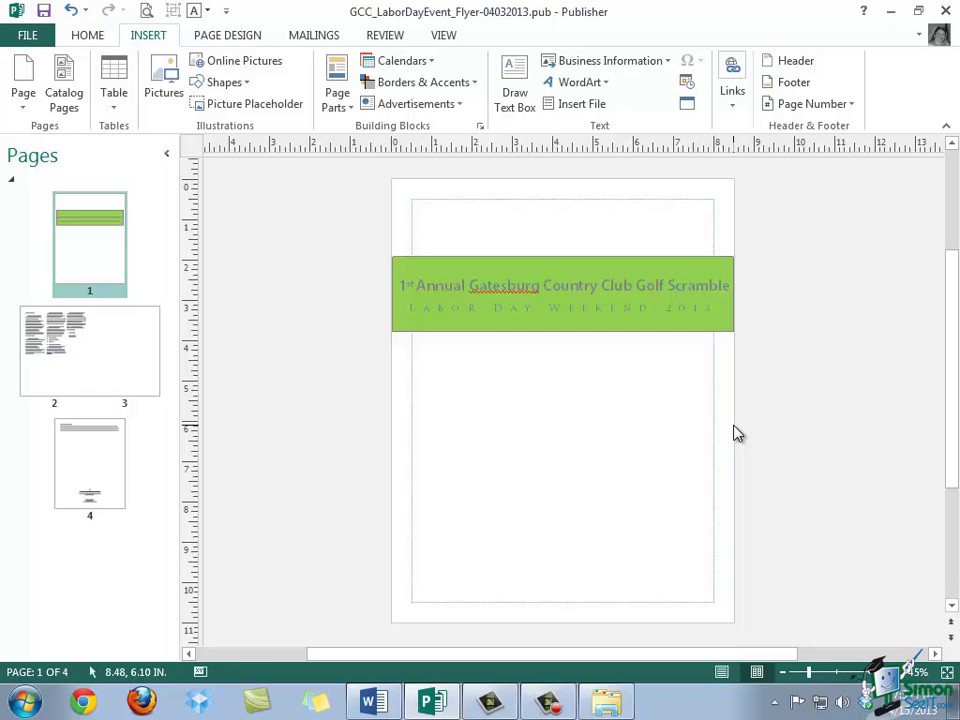
left_click(147, 366)
scroll(692, 654, "right", 3)
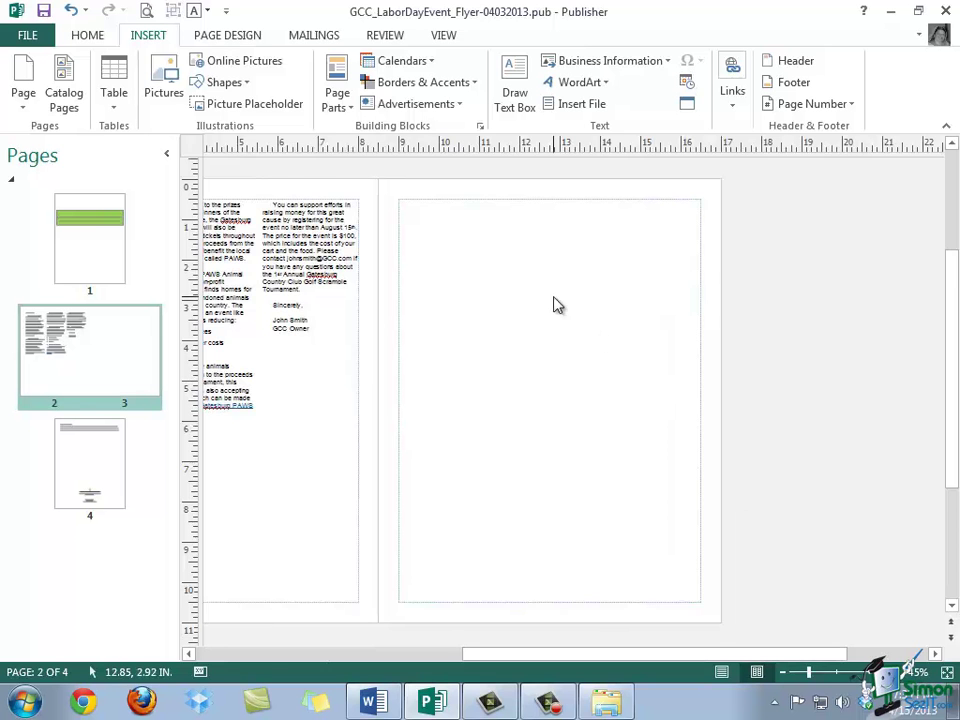
scroll(640, 405, "up", 3)
scroll(652, 413, "up", 4)
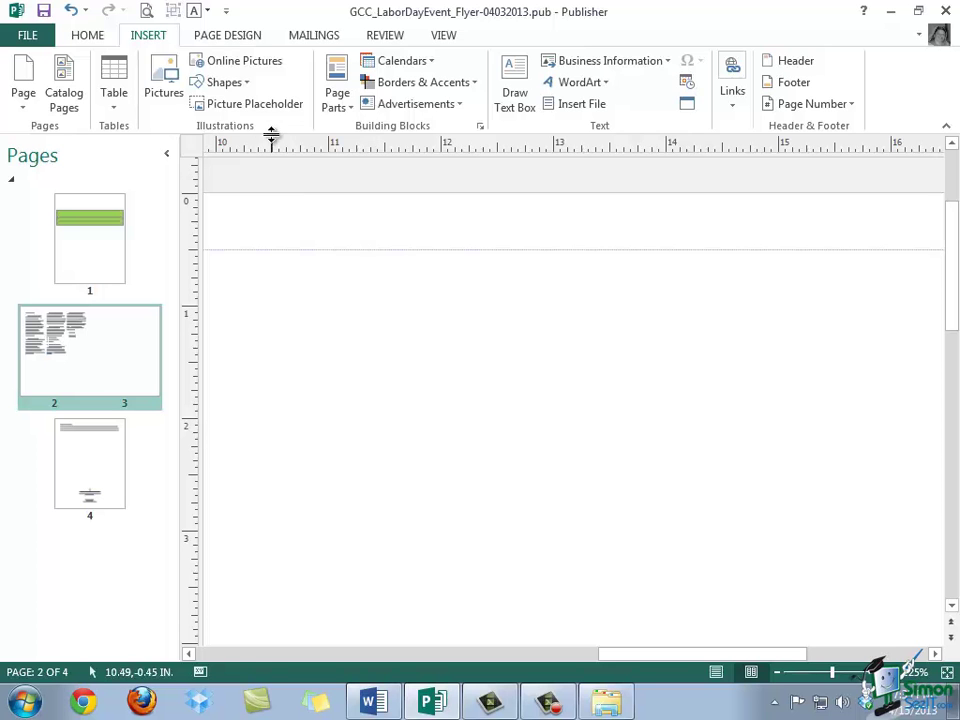
Insert a picture placeholder, size it to about 2.67 in square, and place it in page 2's first column.
left_click(270, 112)
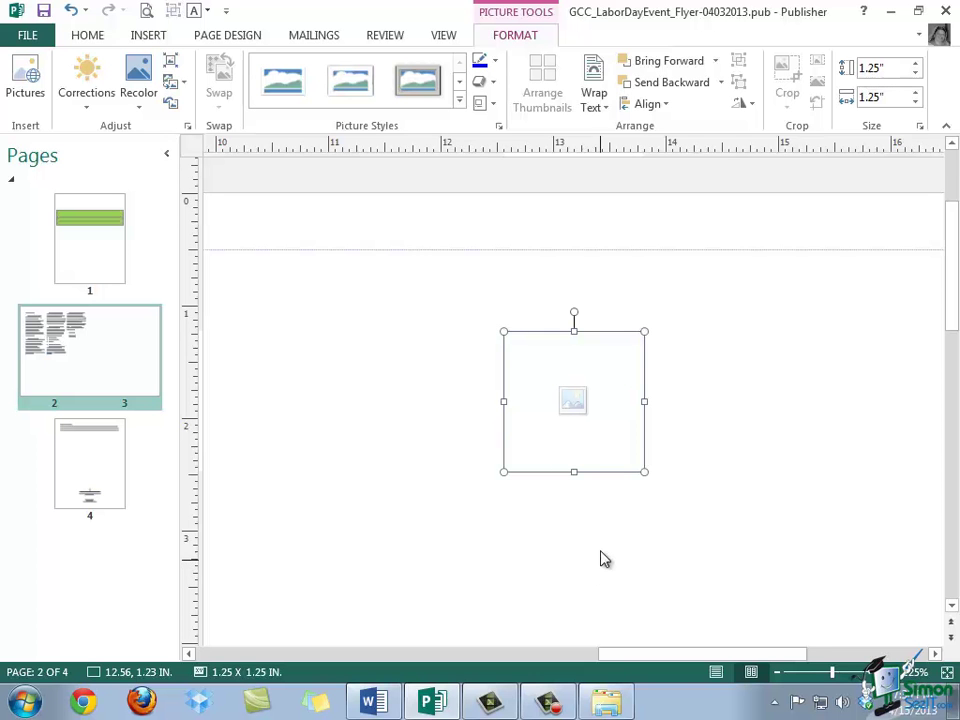
scroll(600, 544, "down", 2)
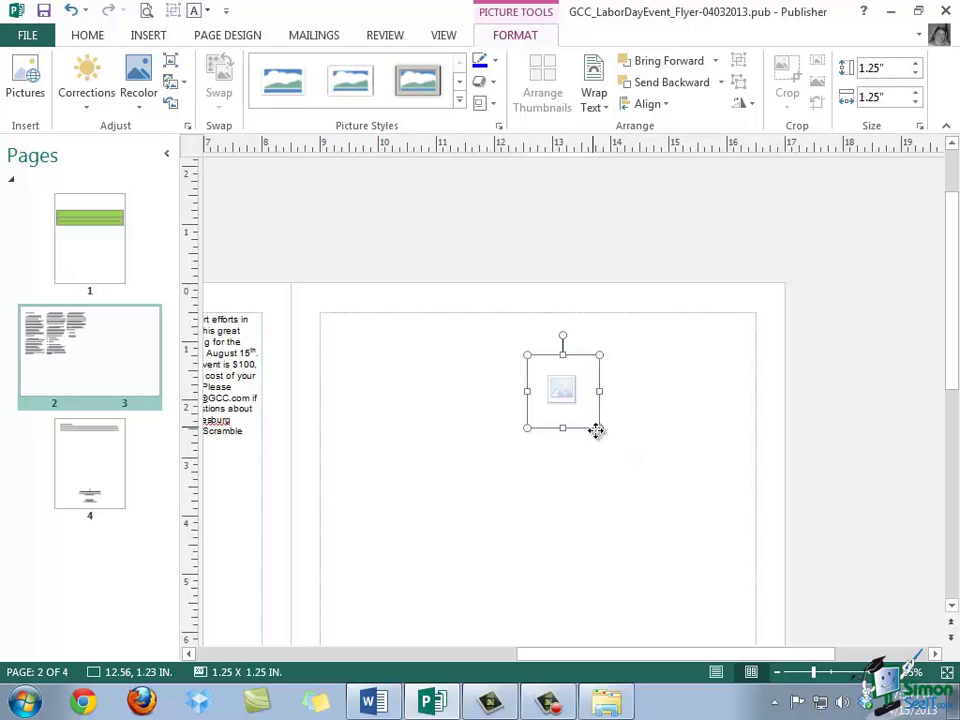
left_click_drag(599, 429, 692, 520)
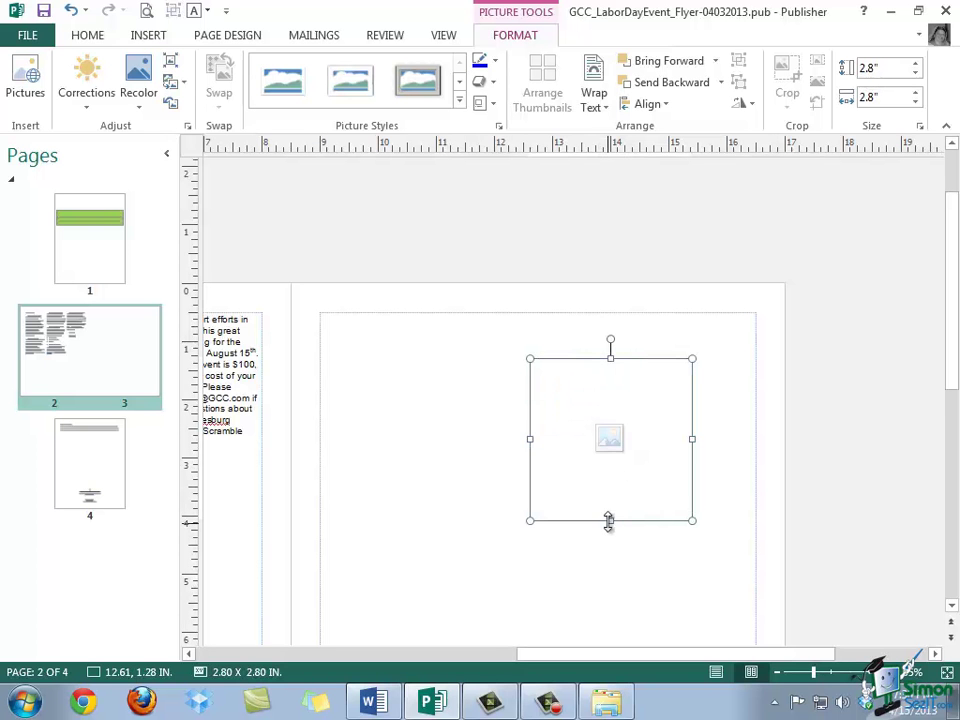
left_click_drag(610, 520, 610, 593)
left_click_drag(530, 476, 454, 484)
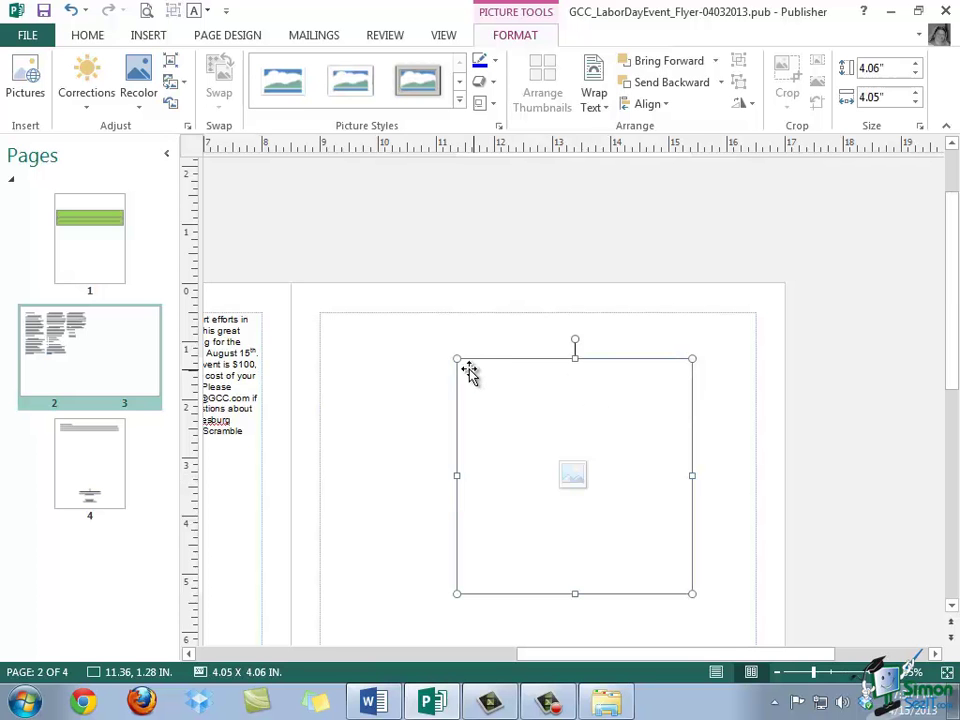
left_click_drag(463, 363, 527, 423)
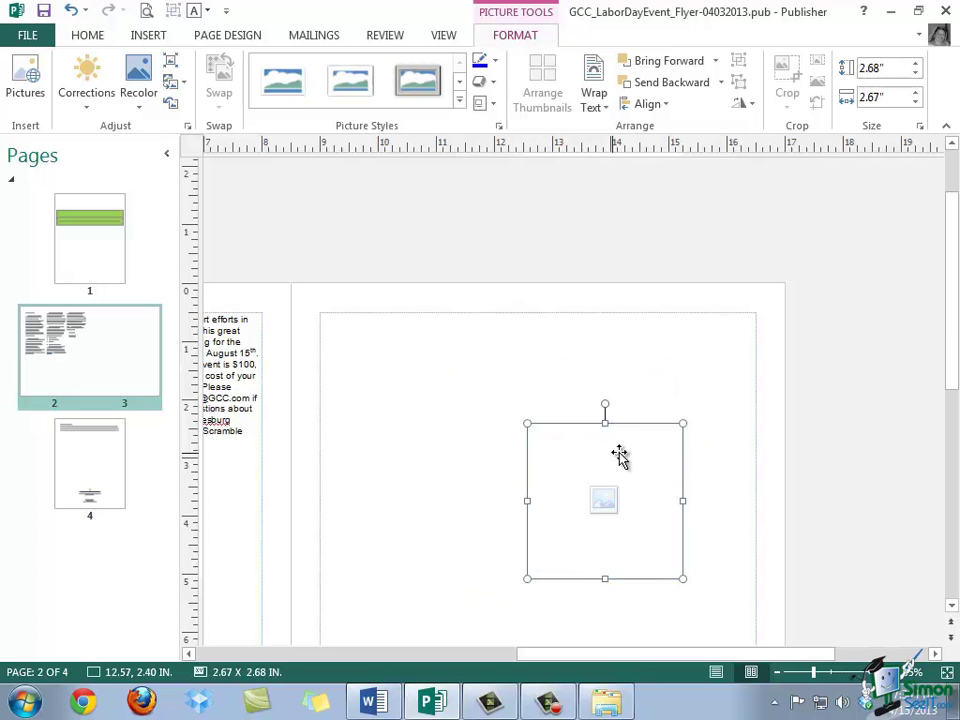
left_click_drag(618, 450, 432, 440)
left_click_drag(606, 654, 399, 656)
left_click_drag(843, 456, 343, 438)
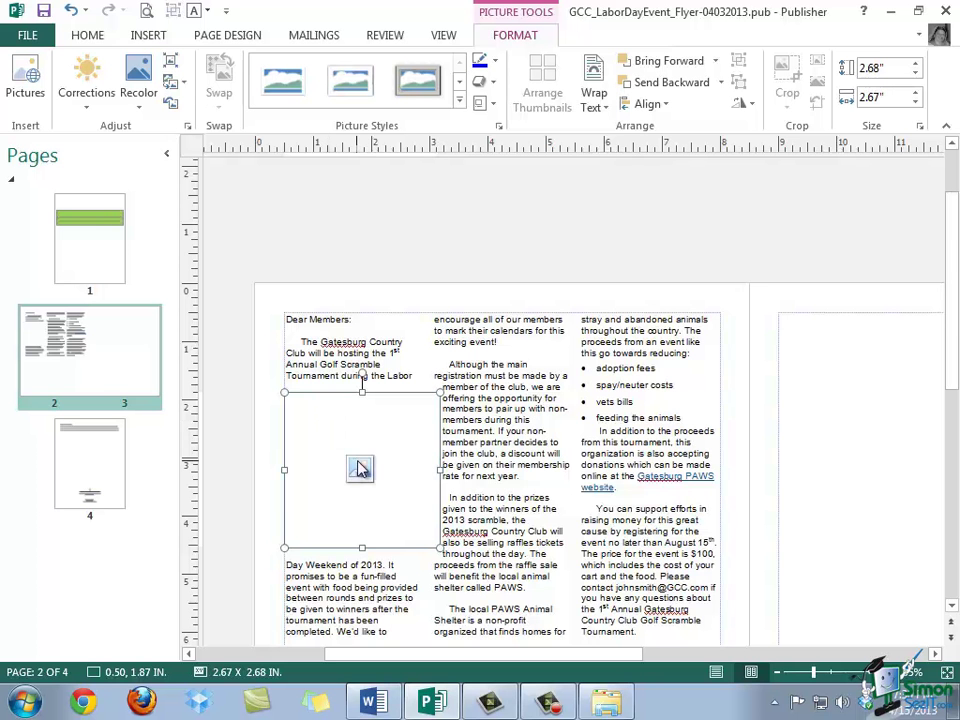
Place the 2.67 x 2.68 in picture placeholder at page 3's top-left margin corner.
left_click_drag(336, 430, 785, 420)
left_click_drag(623, 655, 818, 660)
left_click_drag(368, 390, 420, 348)
left_click(741, 479)
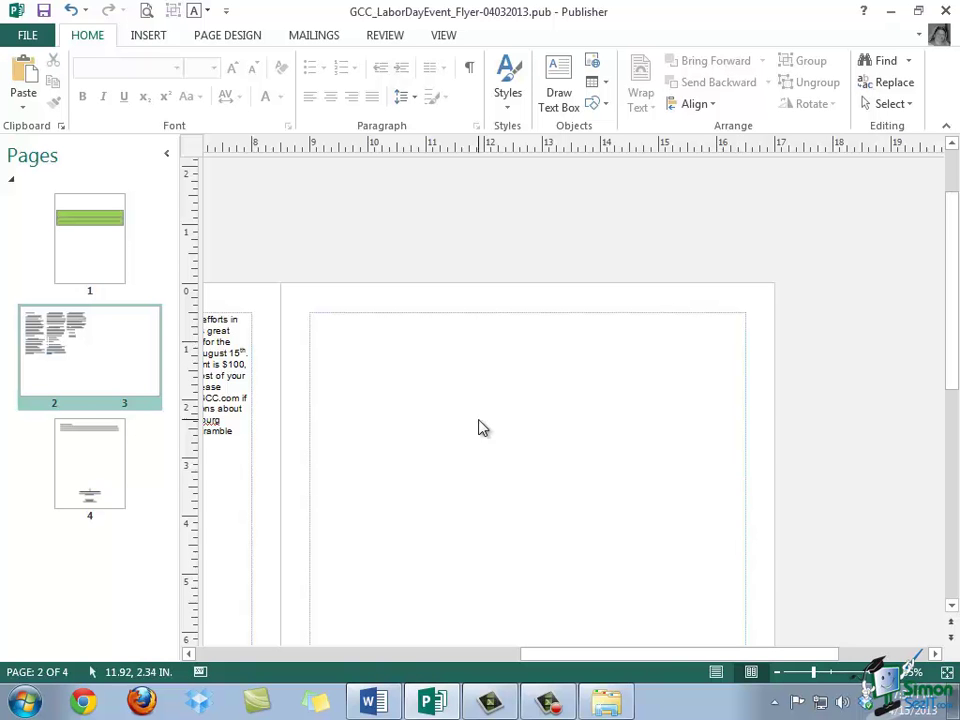
key("ctrl+v")
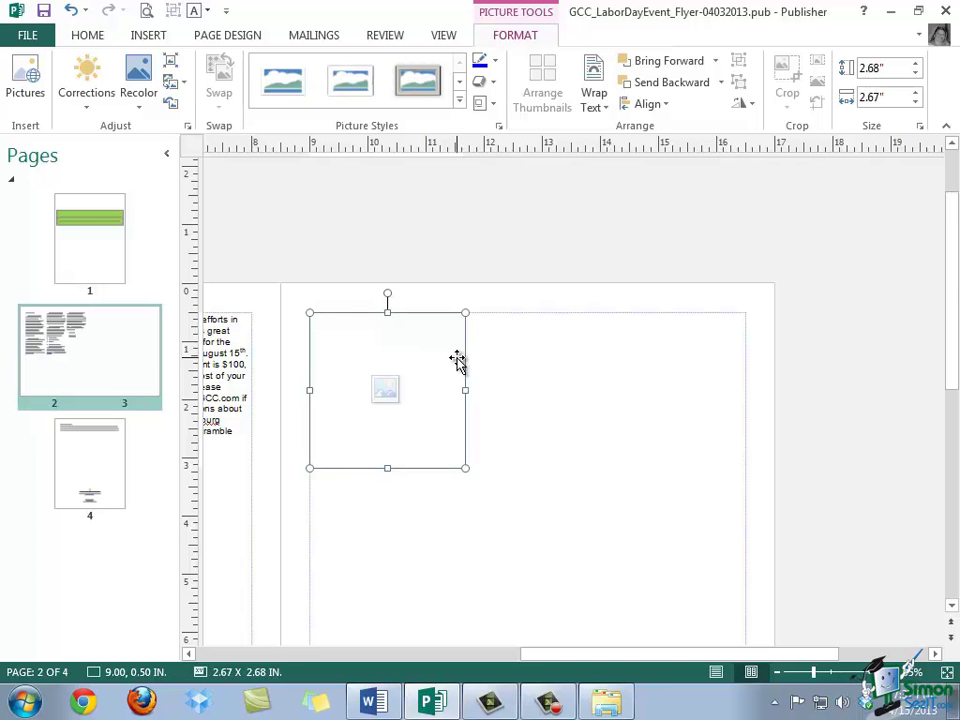
Apply a black Picture Border to the page 3 placeholder, confirm it shows when deselected, then reselect it.
left_click(495, 62)
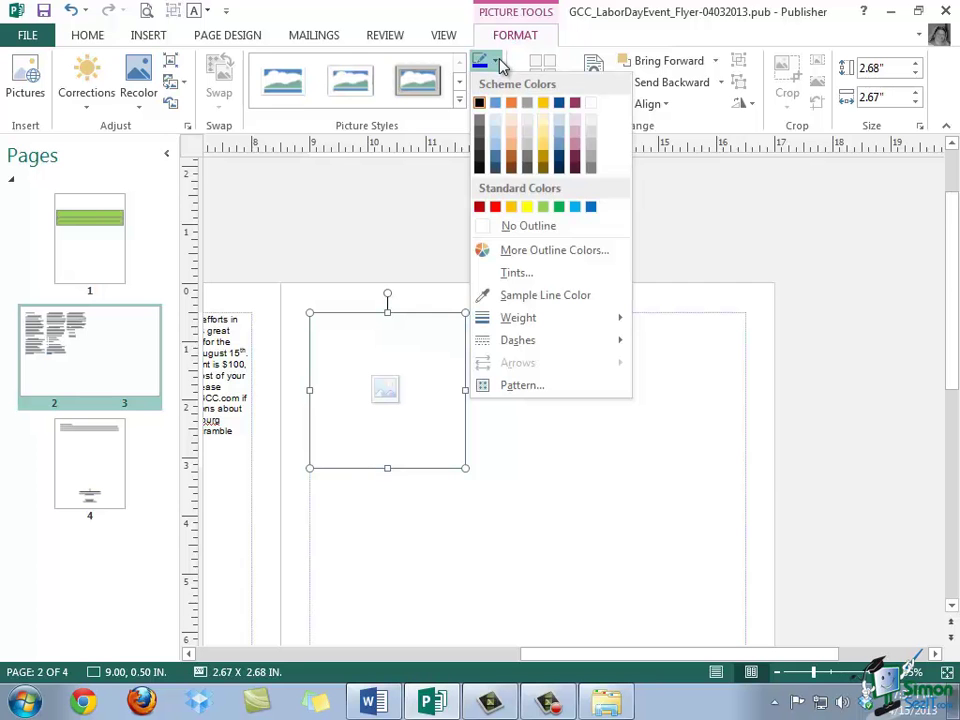
left_click(478, 149)
left_click(563, 512)
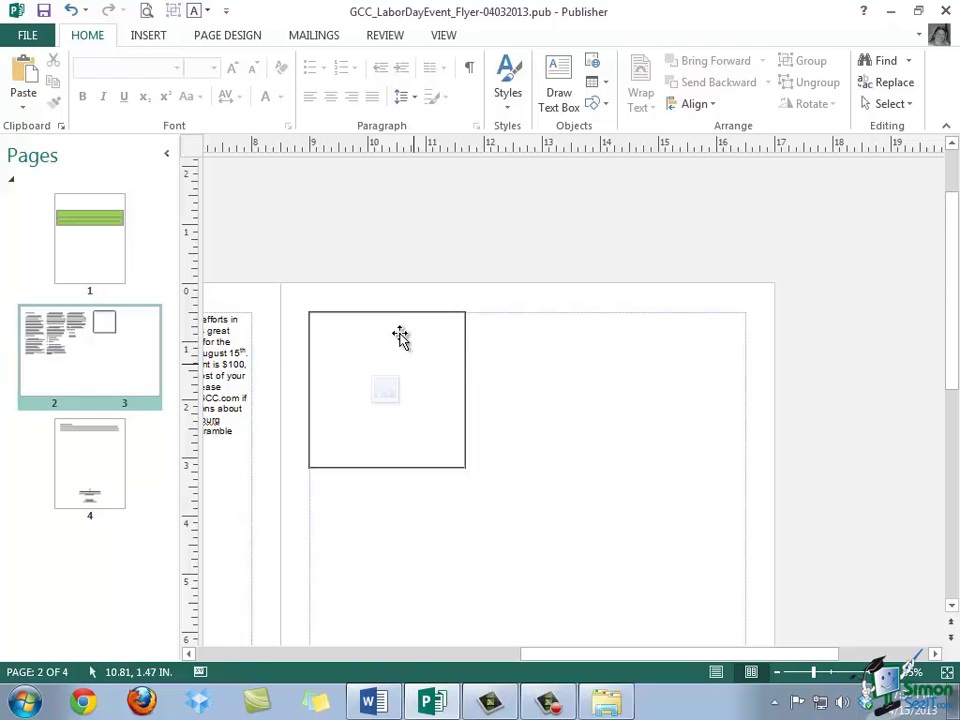
left_click(398, 324)
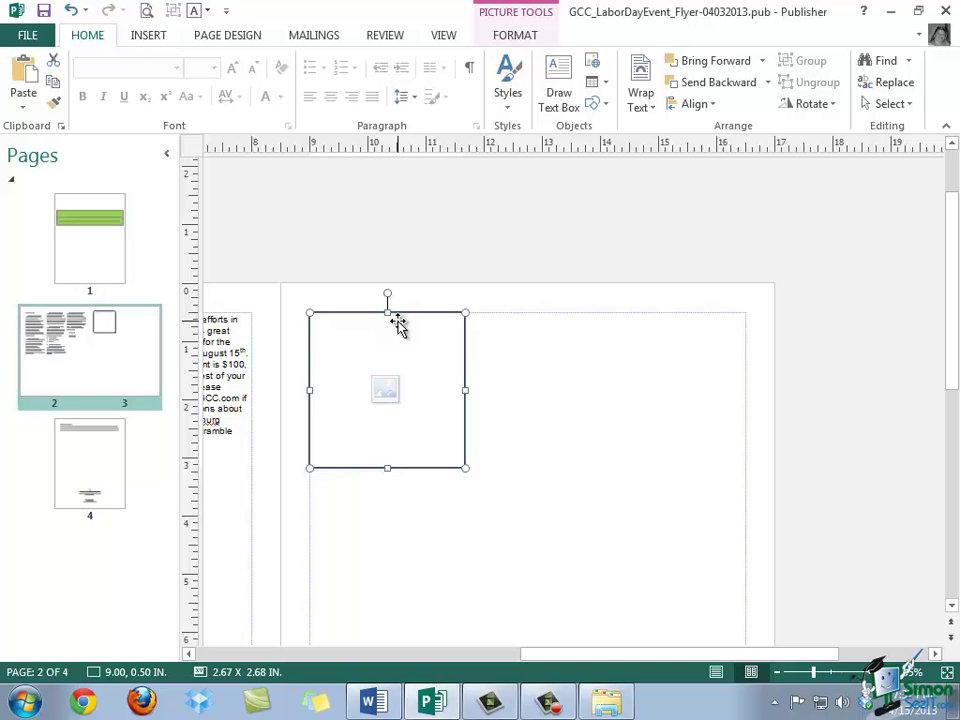
Use the placeholder's picture icon to bring up the Insert Pictures window and let its sources load.
left_click(390, 396)
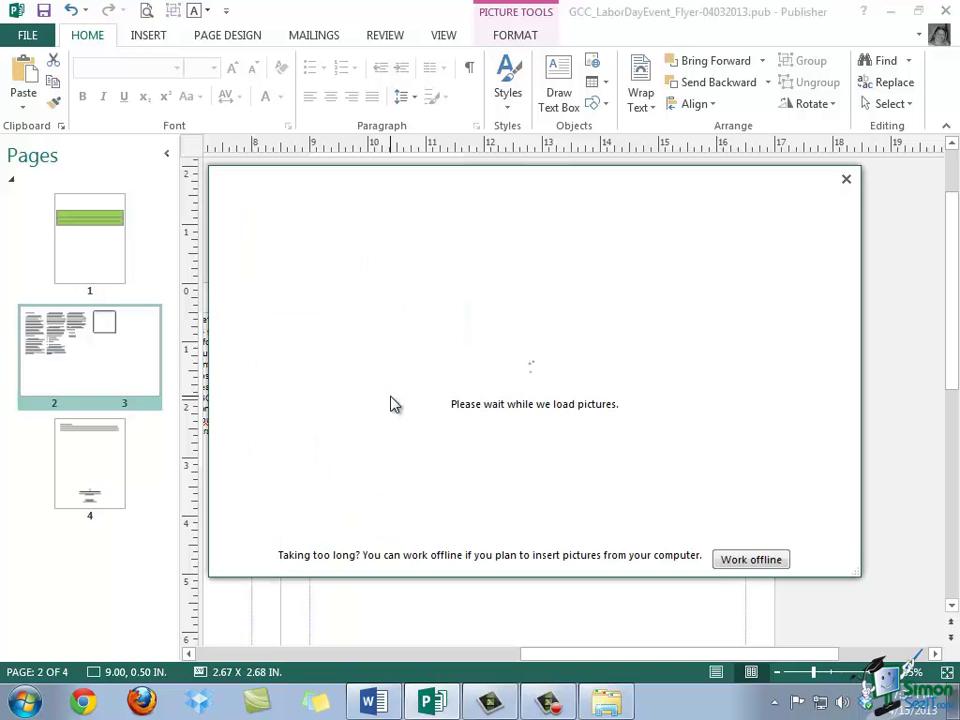